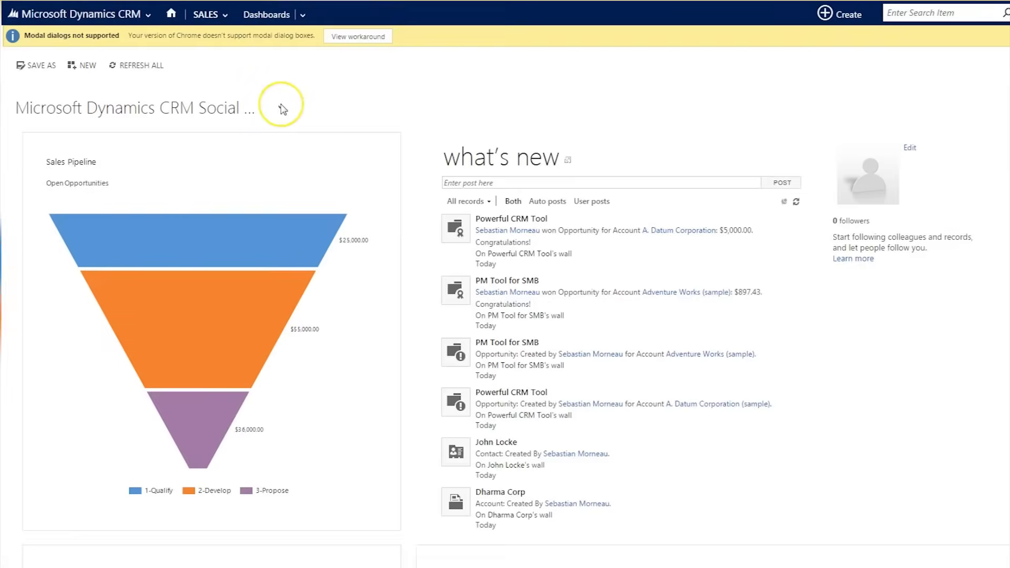
Switch to the Customer Service Manager Dashboard, then to the Marketing Dashboard
left_click(233, 135)
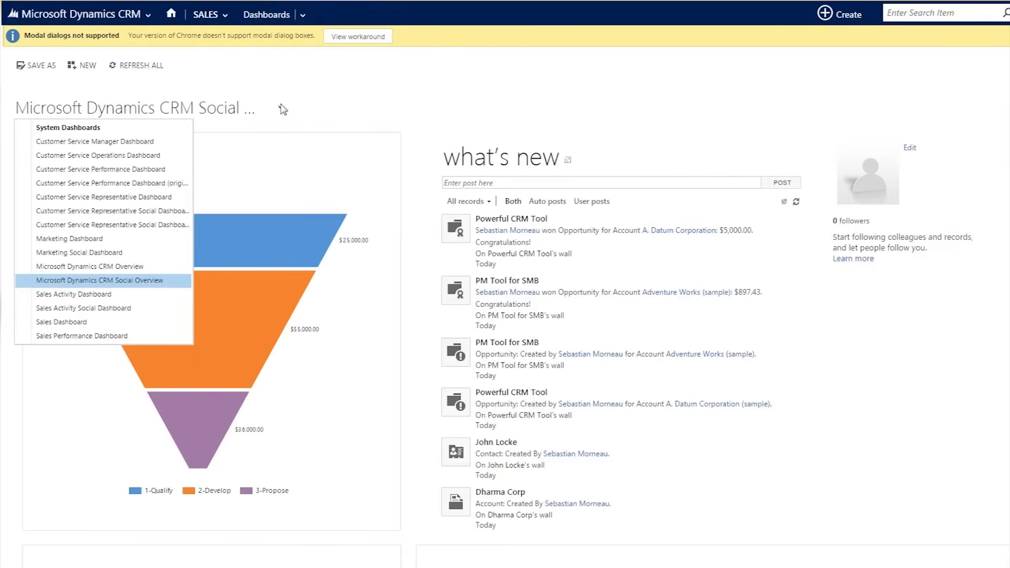
left_click(157, 140)
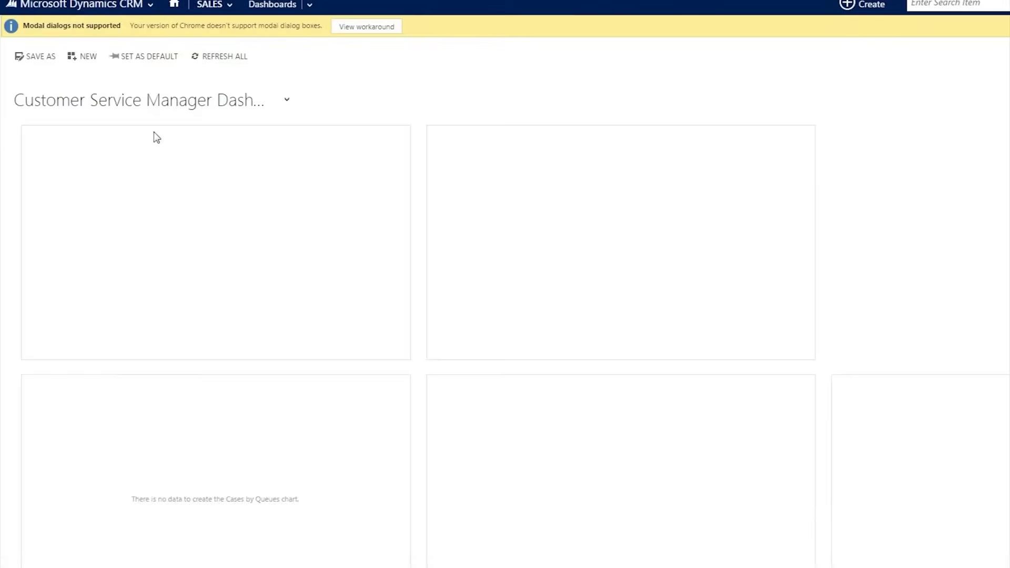
left_click(291, 90)
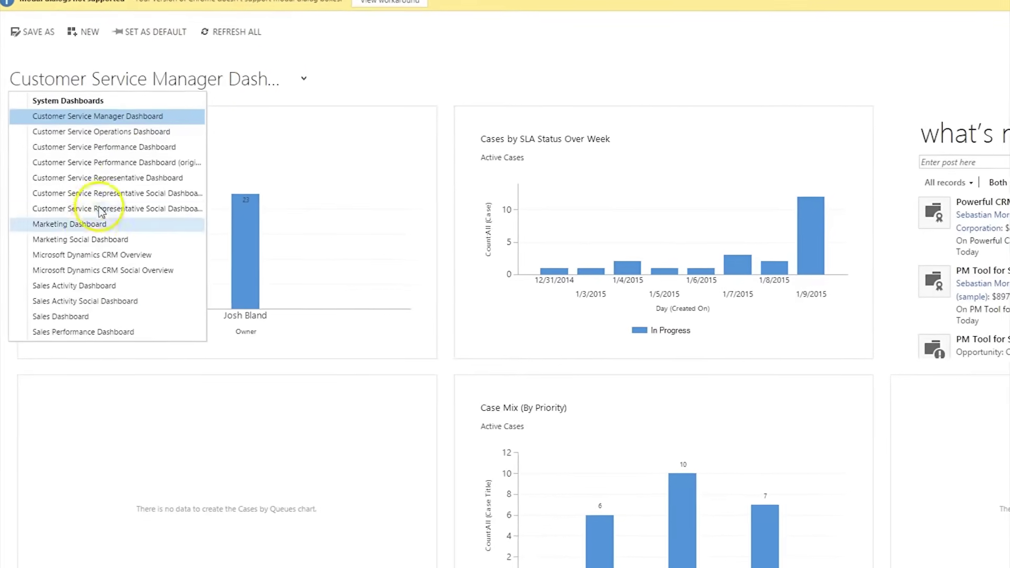
left_click(100, 222)
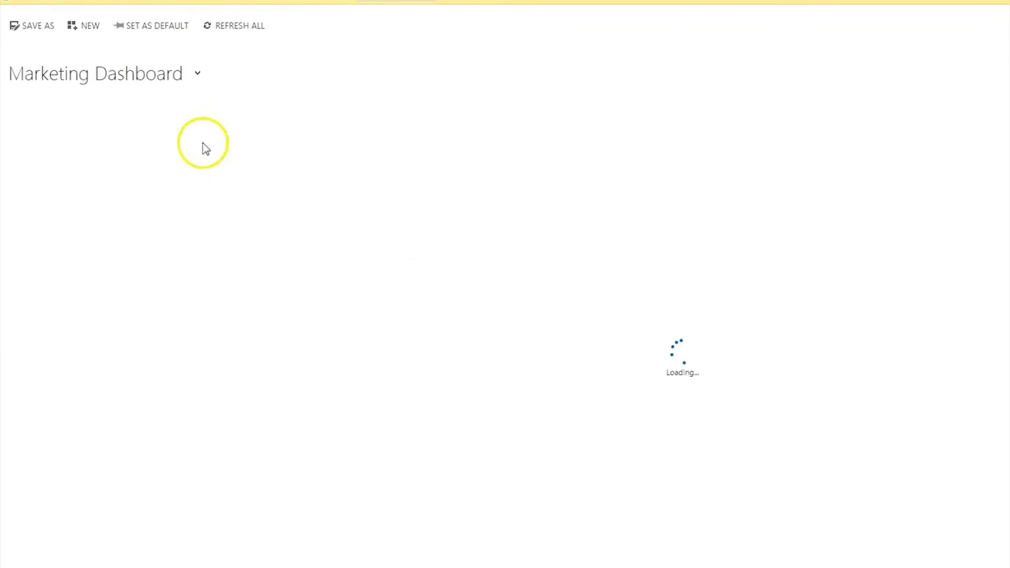
Return to the Social Overview dashboard and briefly view the main work-areas overview
left_click(200, 72)
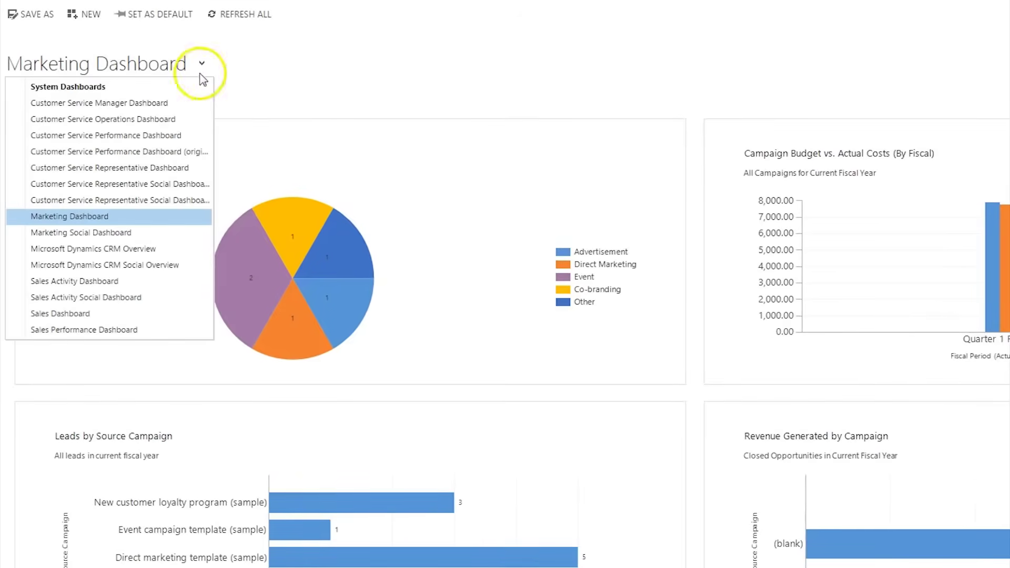
left_click(115, 266)
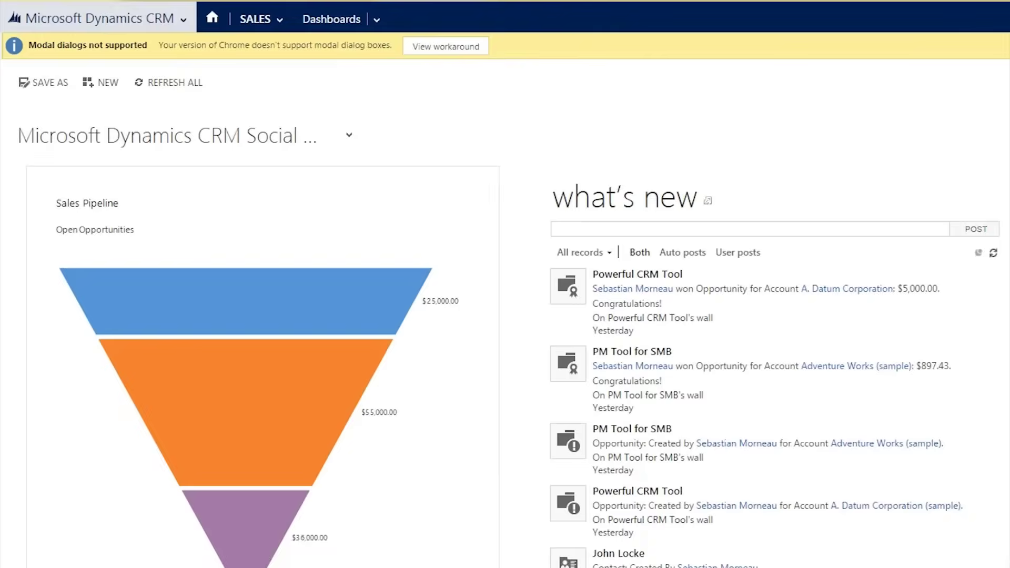
left_click(179, 20)
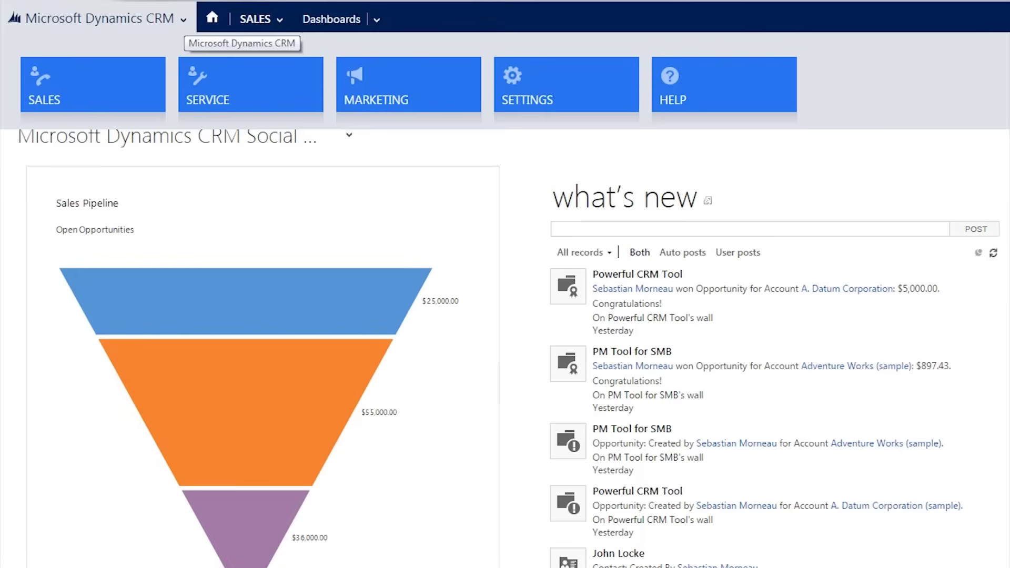
left_click(212, 19)
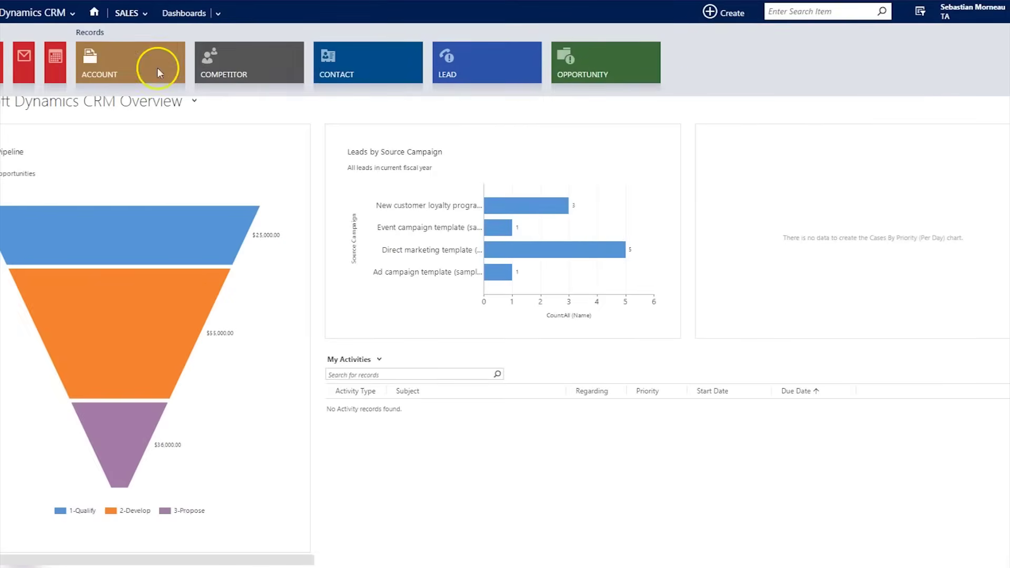
Show Active Accounts, keep that view, and select A. Datum Corporation
left_click(95, 71)
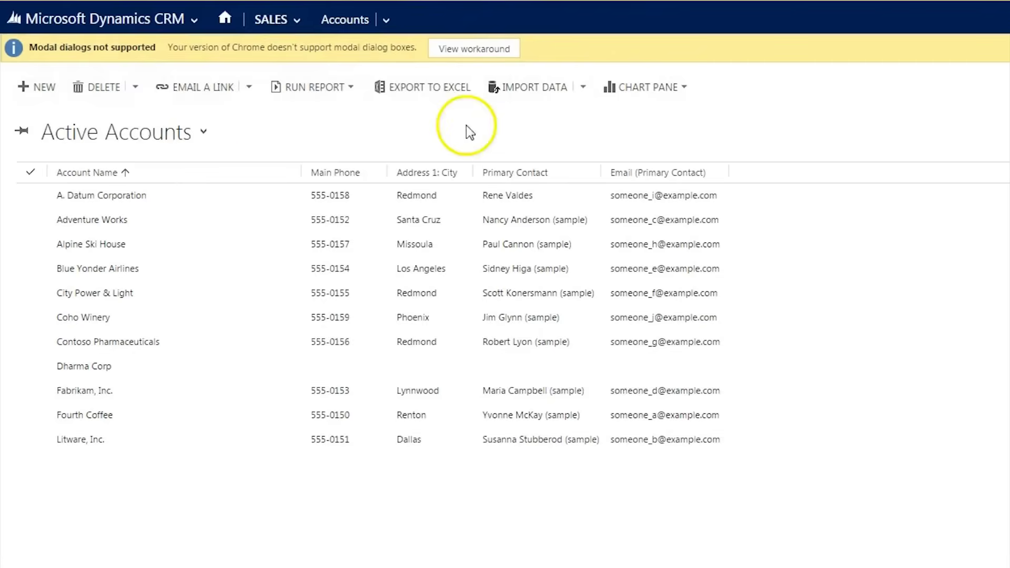
left_click(197, 137)
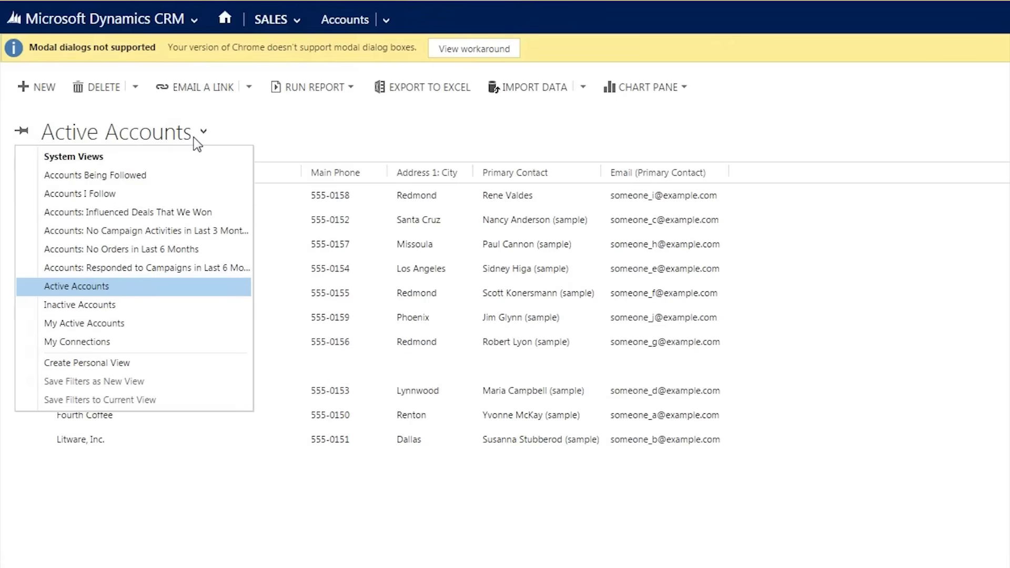
left_click(103, 287)
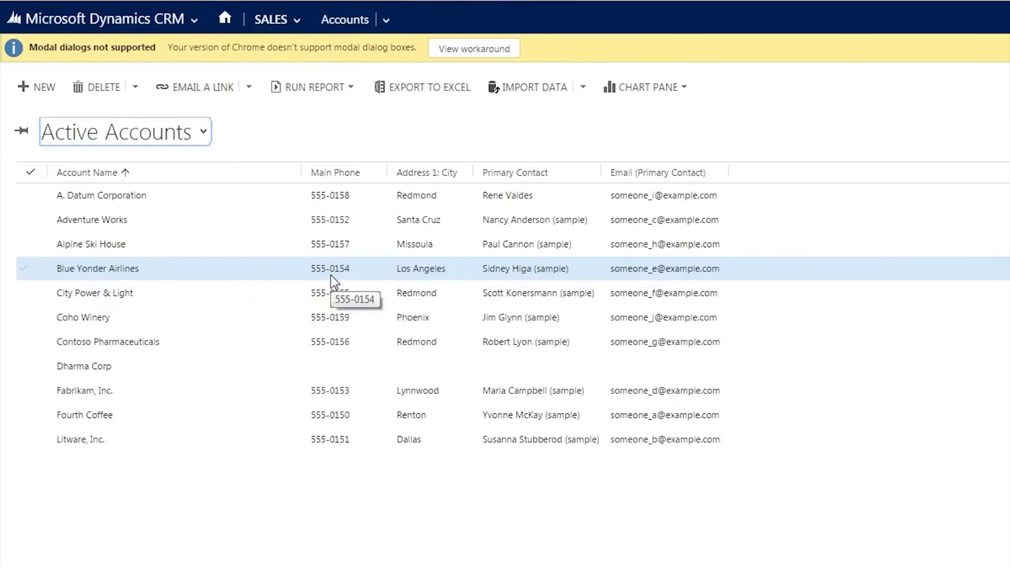
left_click(86, 196)
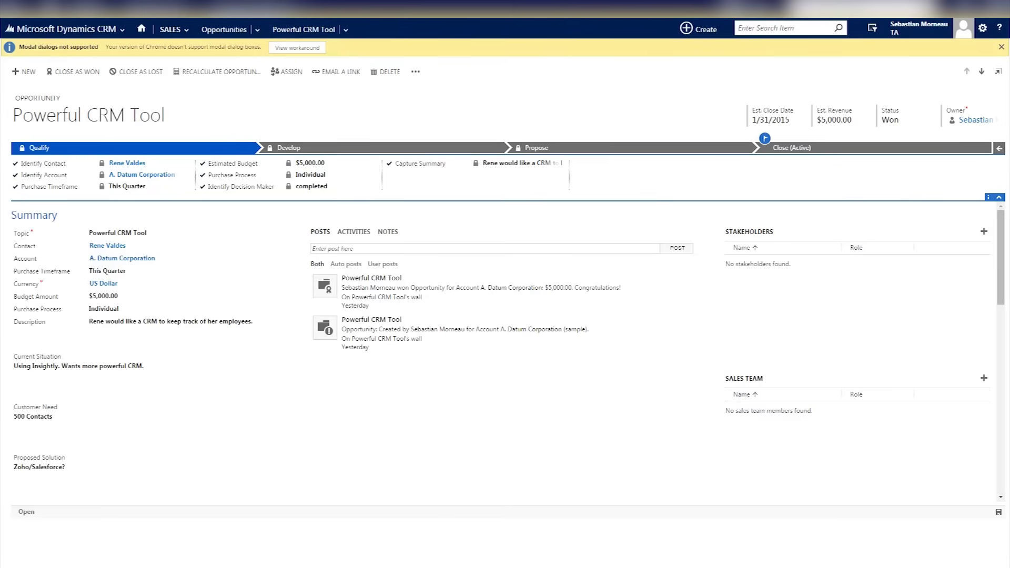
Step through the Develop, Propose and Close stages of Powerful CRM Tool
left_click(384, 147)
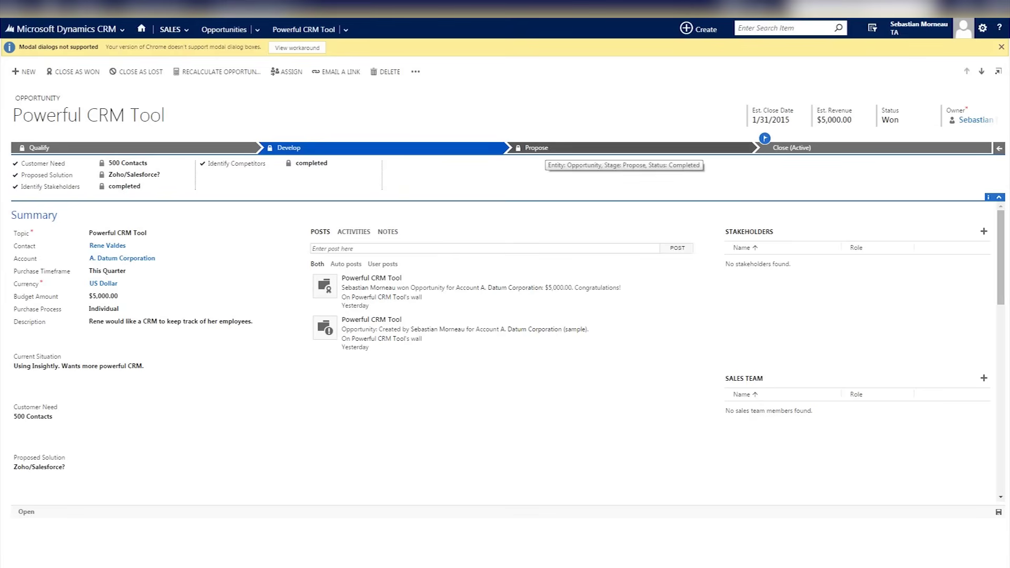
left_click(545, 148)
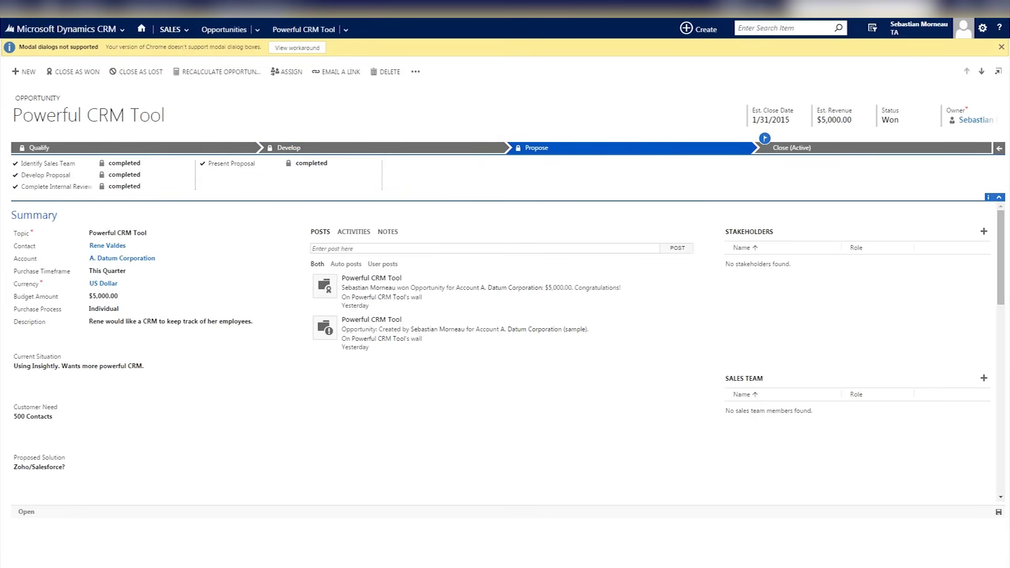
left_click(841, 148)
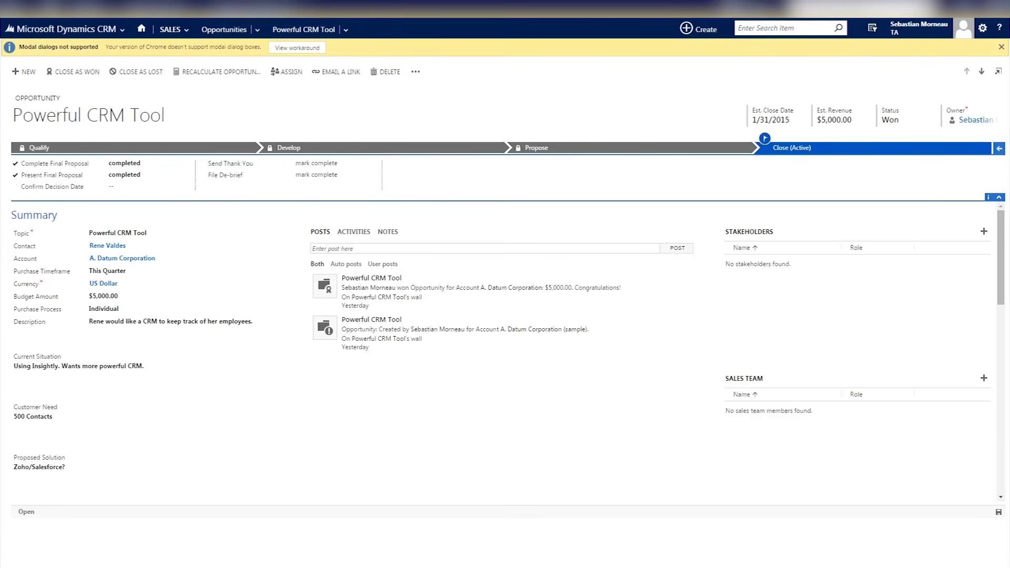
Mark Send Thank You and File De-brief complete, then close the opportunity as Won
left_click(316, 163)
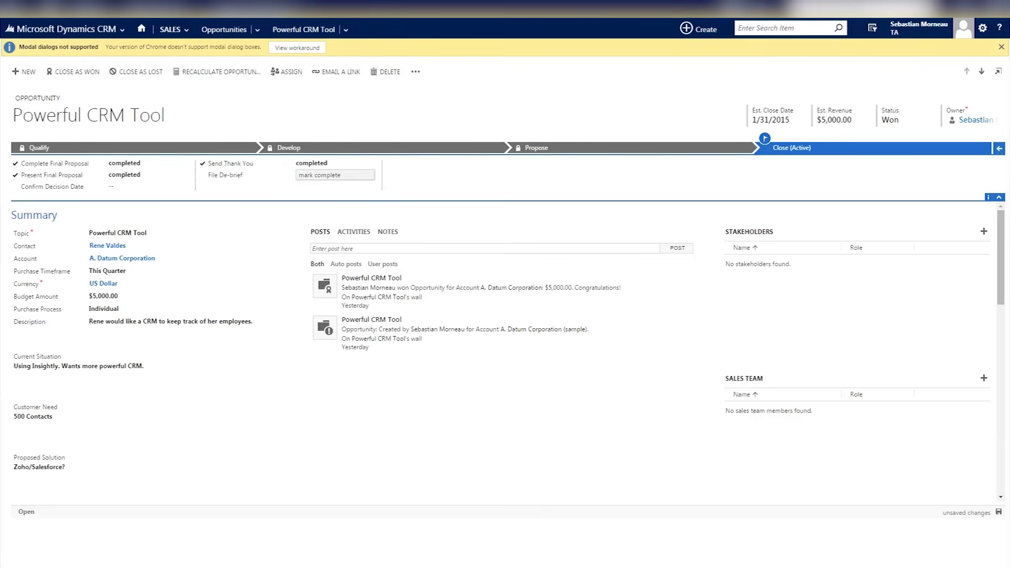
left_click(339, 175)
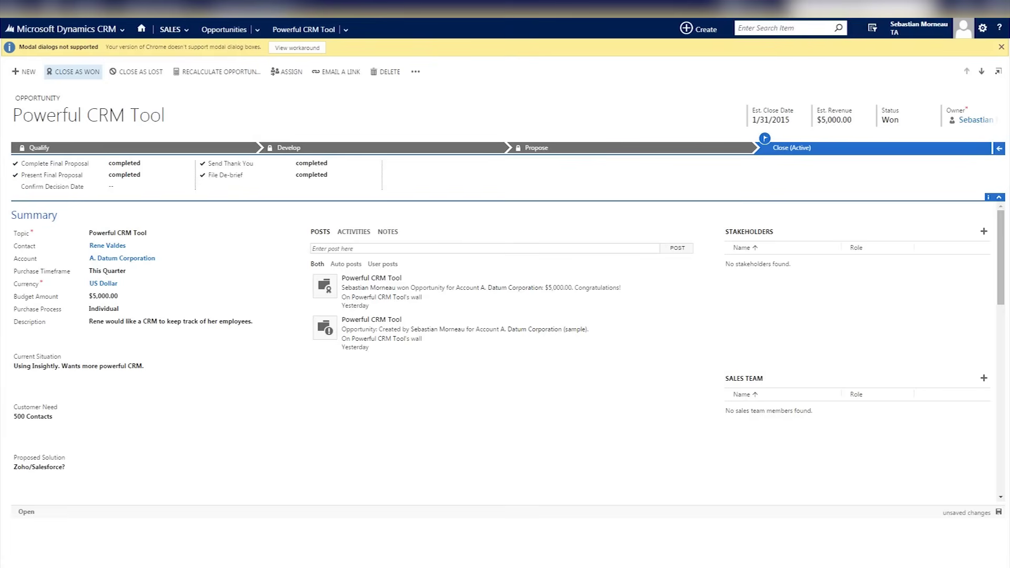
left_click(76, 72)
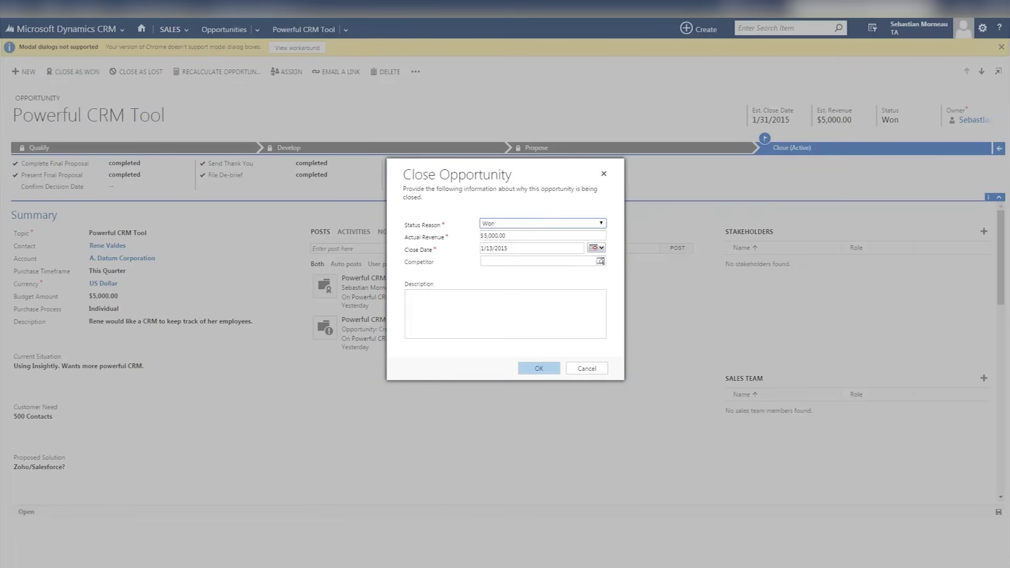
left_click(539, 368)
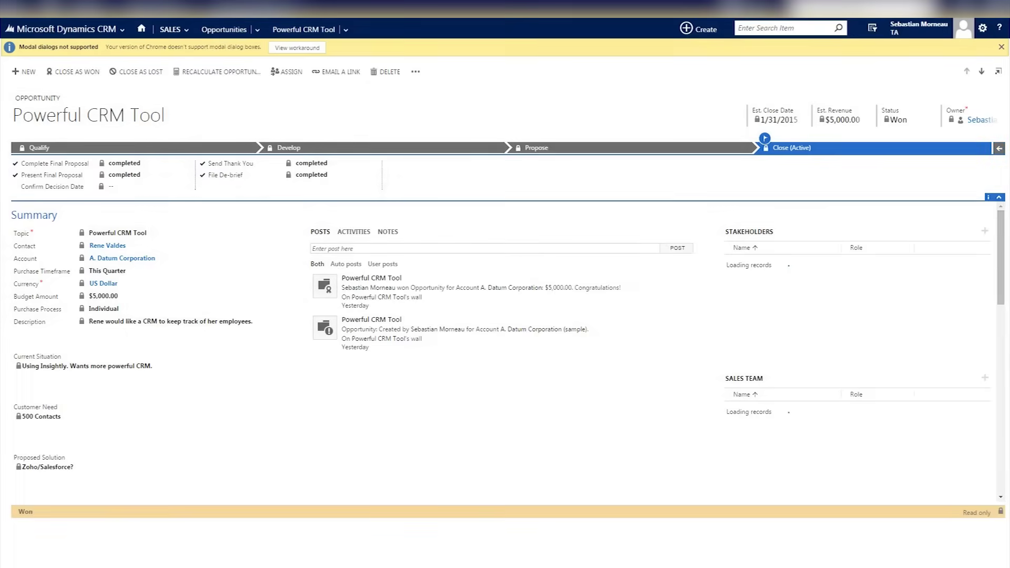